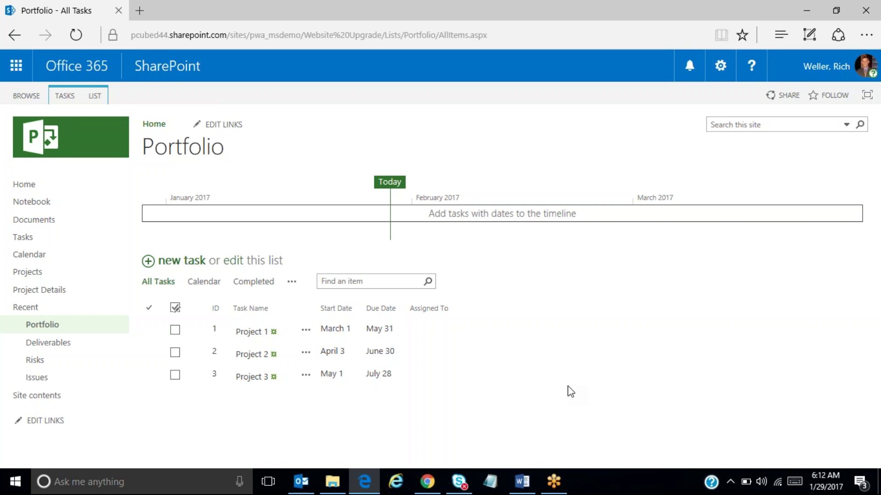
Add an Approval - SharePoint 2010 workflow to the Portfolio list named 'Project Approval Workflow'.
{"action": "left_click", "coordinate": [96, 96]}
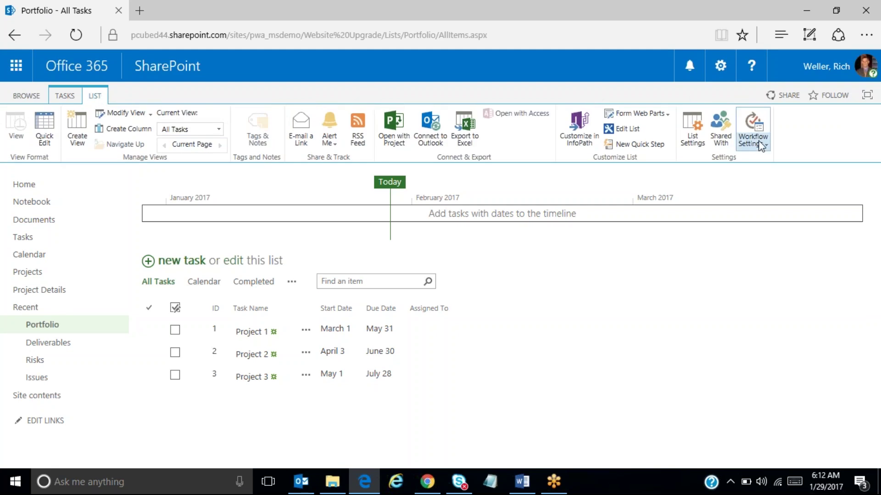
{"action": "left_click", "coordinate": [761, 152]}
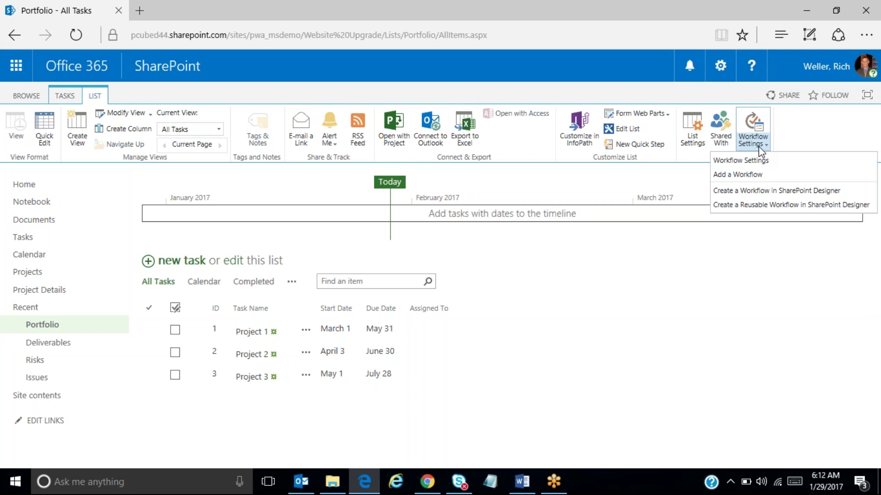
{"action": "left_click", "coordinate": [781, 179]}
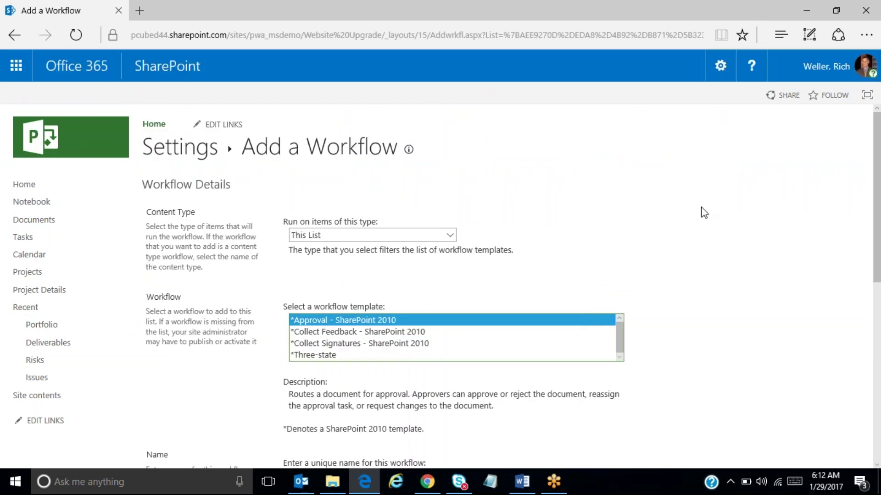
{"action": "scroll", "coordinate": [704, 204], "scroll_direction": "down", "scroll_amount": 2}
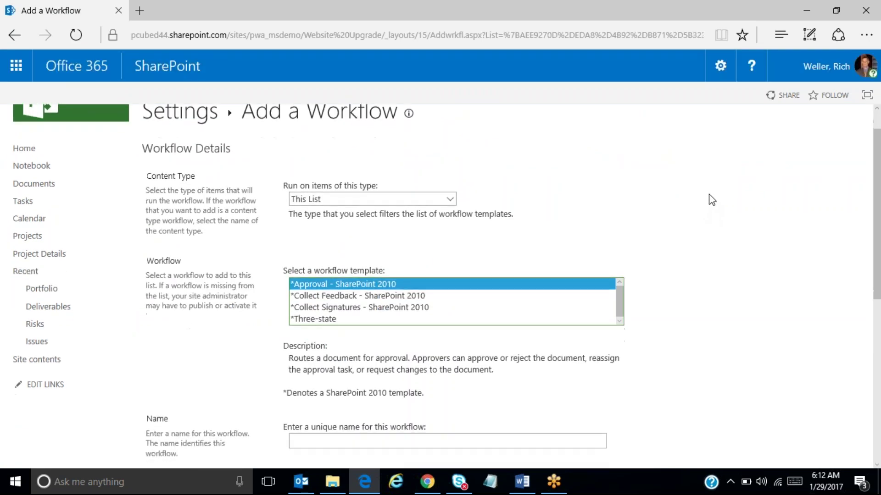
{"action": "scroll", "coordinate": [715, 193], "scroll_direction": "down", "scroll_amount": 1}
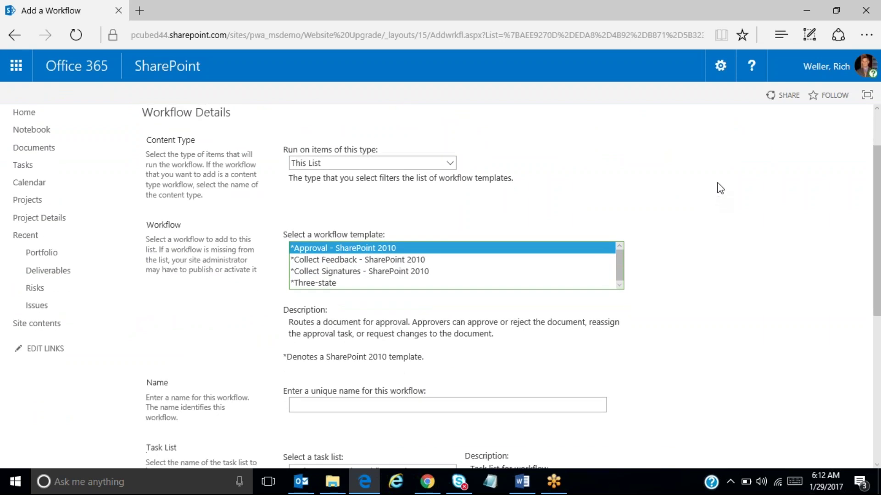
{"action": "scroll", "coordinate": [720, 189], "scroll_direction": "down", "scroll_amount": 3}
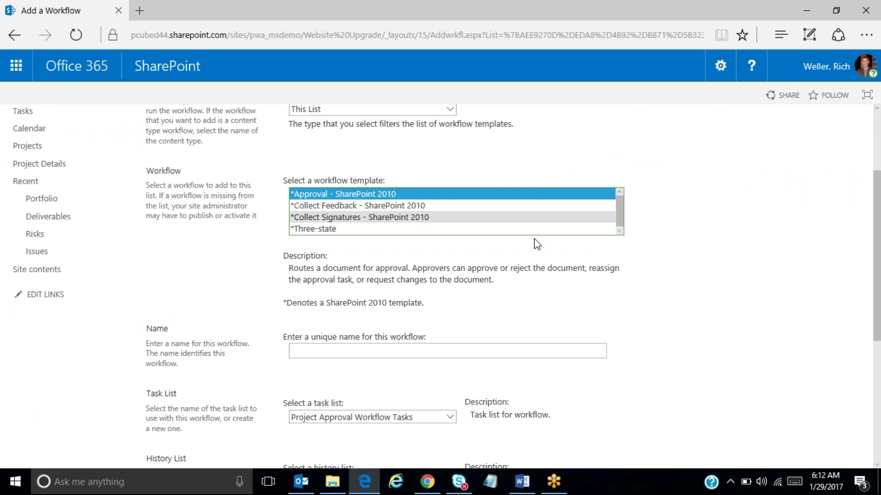
{"action": "left_click", "coordinate": [452, 354]}
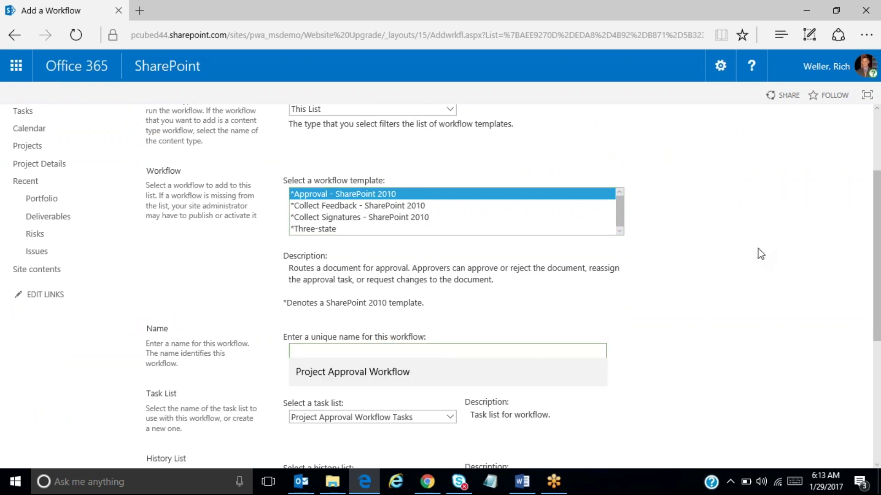
{"action": "type", "text": "Project Approval "}
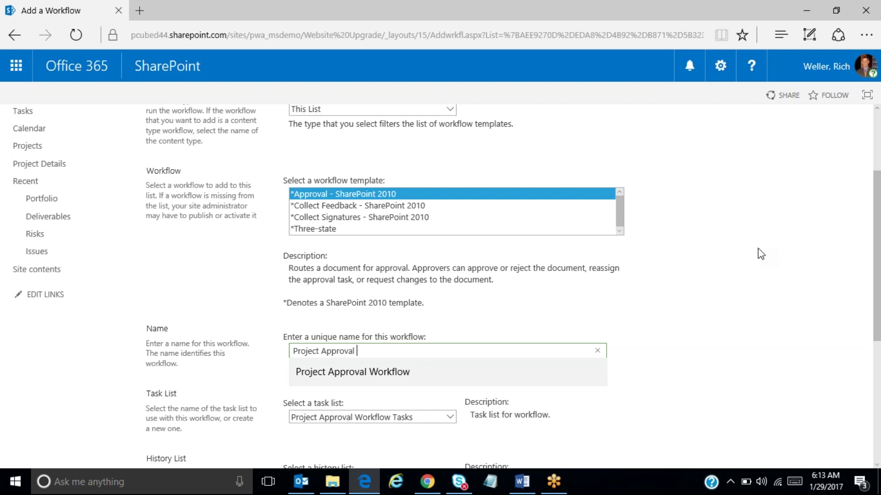
{"action": "type", "text": "Workflow"}
Keep the default task list, Workflow History list and manual start option, and continue.
{"action": "left_click", "coordinate": [757, 248]}
{"action": "scroll", "coordinate": [761, 246], "scroll_direction": "down", "scroll_amount": 2}
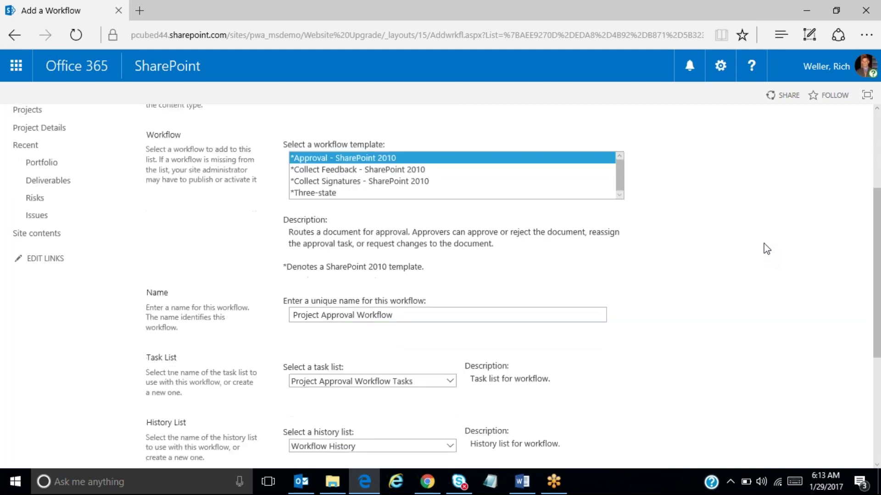
{"action": "scroll", "coordinate": [766, 248], "scroll_direction": "down", "scroll_amount": 3}
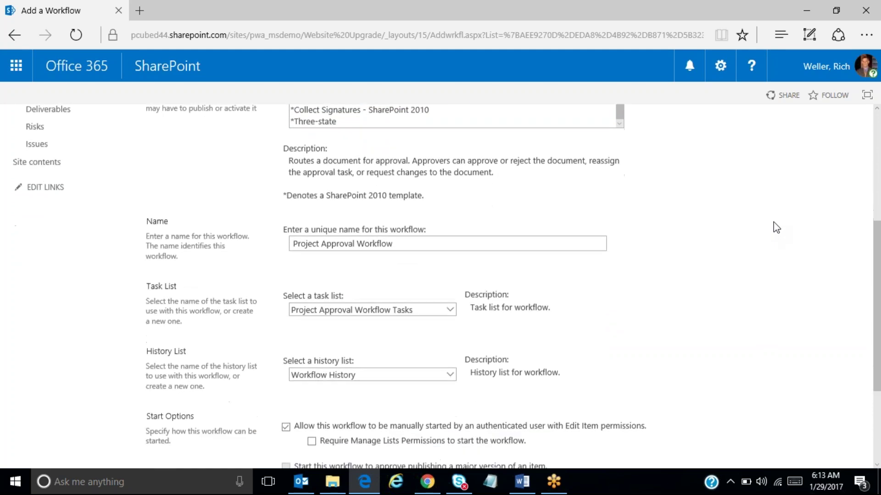
{"action": "scroll", "coordinate": [770, 214], "scroll_direction": "down", "scroll_amount": 3}
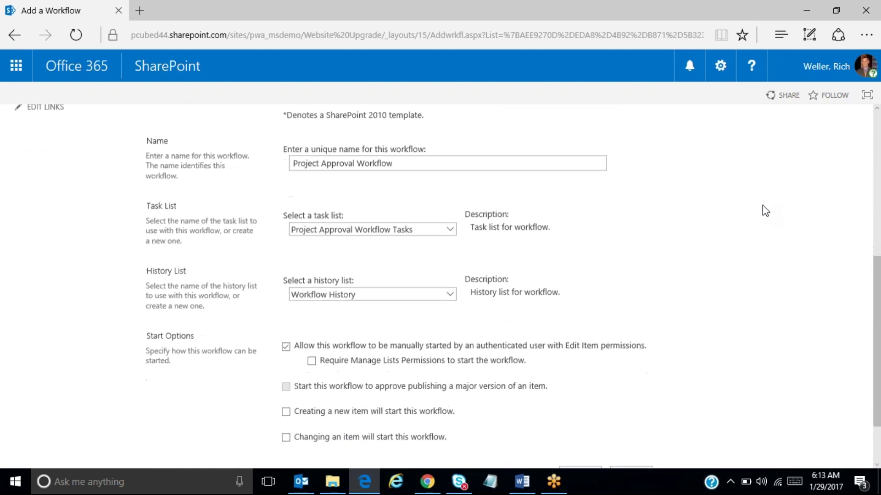
{"action": "scroll", "coordinate": [763, 212], "scroll_direction": "down", "scroll_amount": 1}
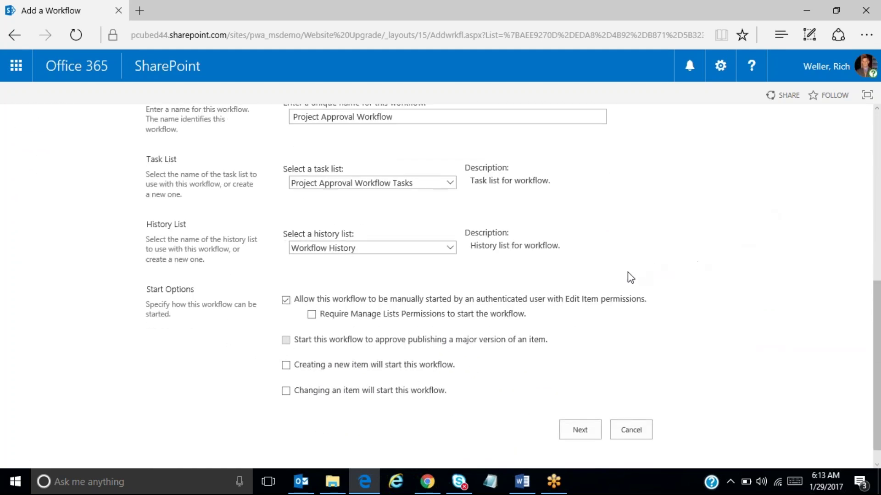
{"action": "scroll", "coordinate": [613, 247], "scroll_direction": "down", "scroll_amount": 1}
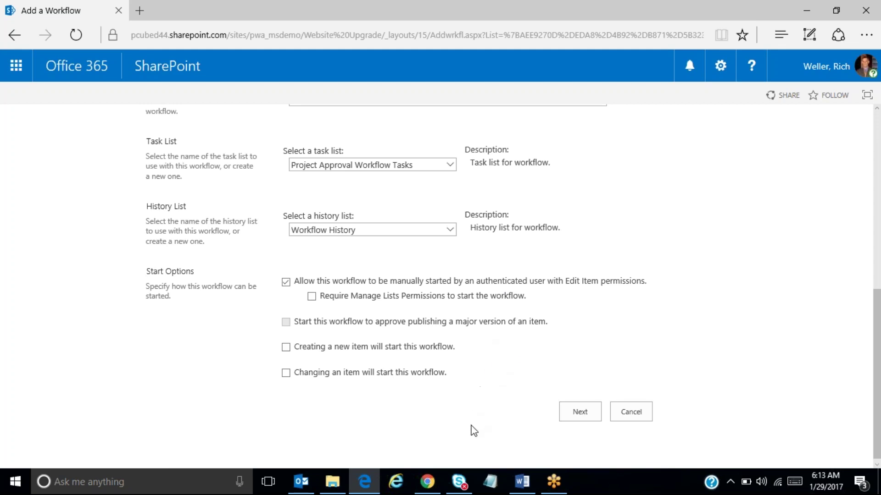
{"action": "left_click", "coordinate": [590, 415]}
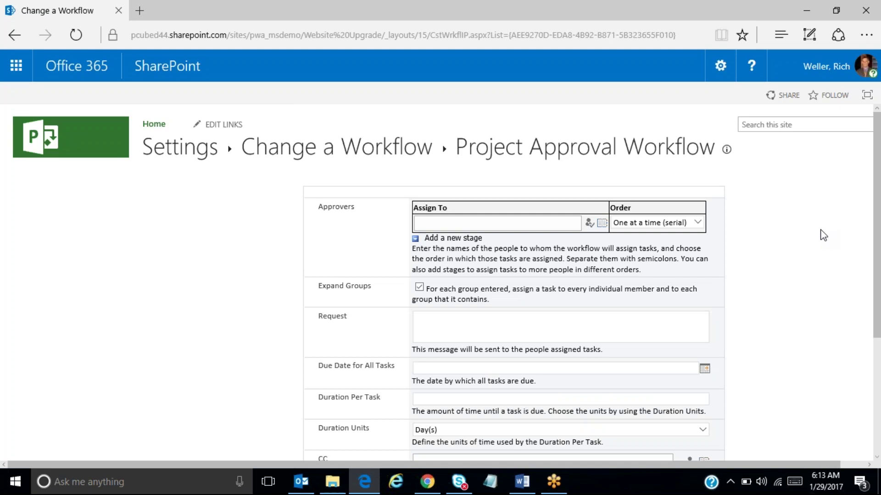
Search the Tenant directory for 'rich' and add the matching user as the approver.
{"action": "scroll", "coordinate": [823, 235], "scroll_direction": "down", "scroll_amount": 1}
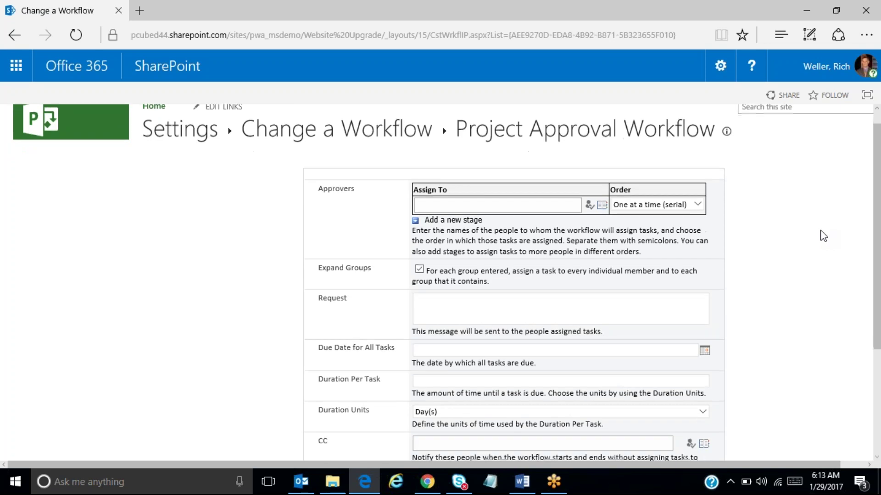
{"action": "left_click", "coordinate": [497, 203]}
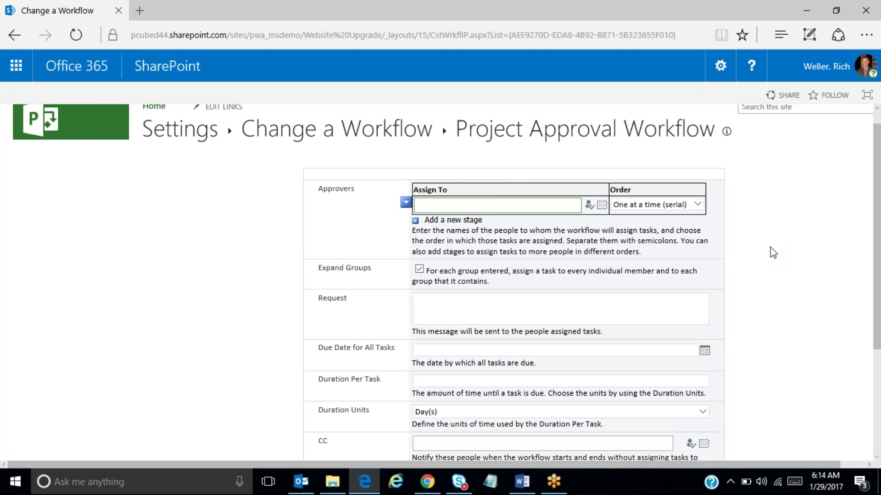
{"action": "left_click", "coordinate": [600, 205]}
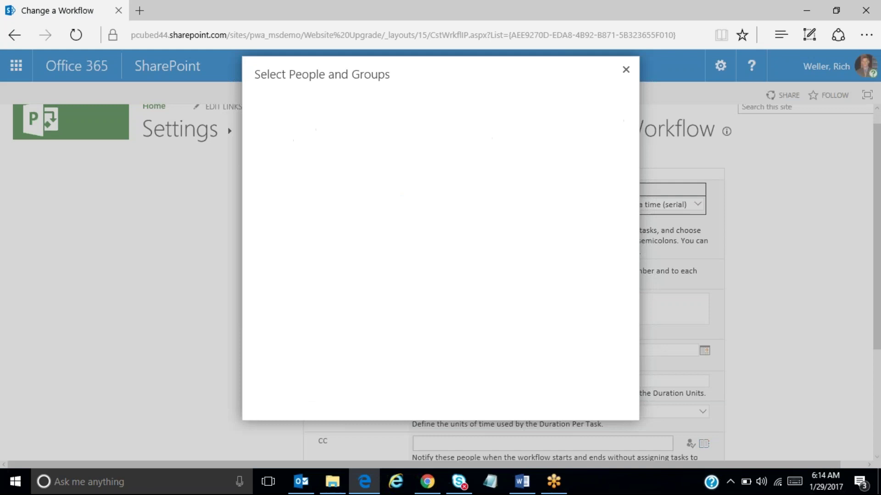
{"action": "left_click", "coordinate": [298, 178]}
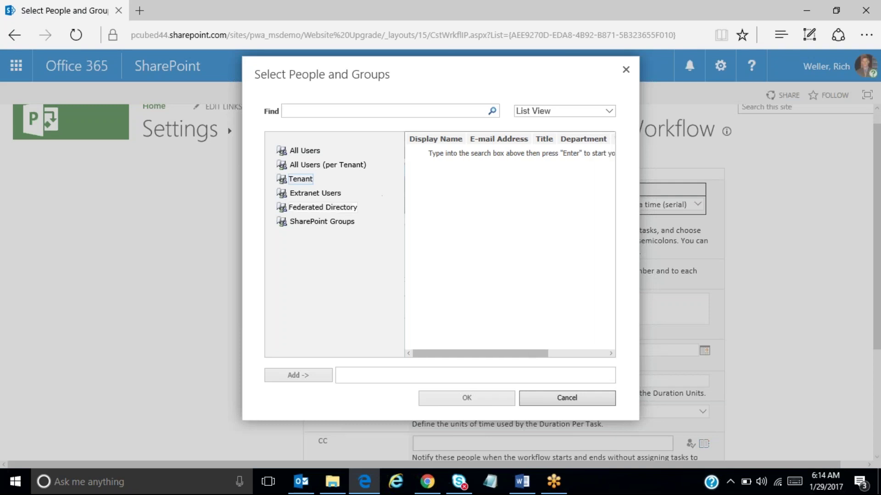
{"action": "left_click", "coordinate": [305, 110]}
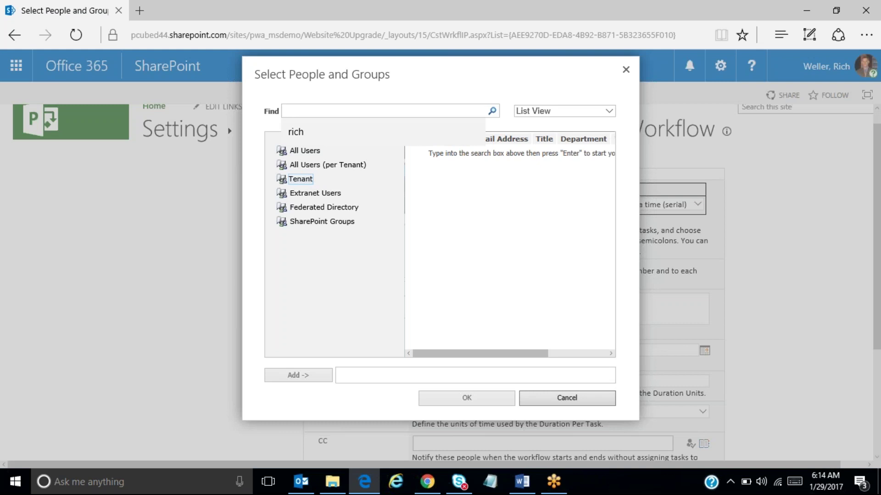
{"action": "type", "text": "rich"}
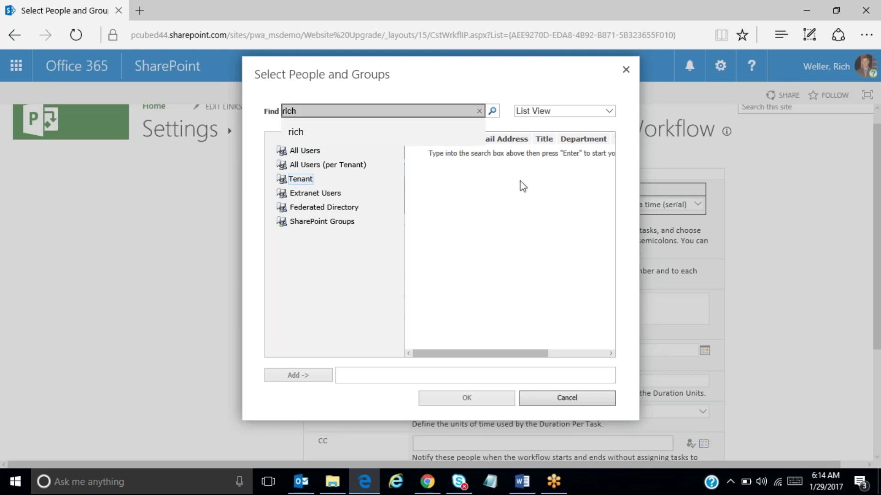
{"action": "left_click", "coordinate": [492, 111]}
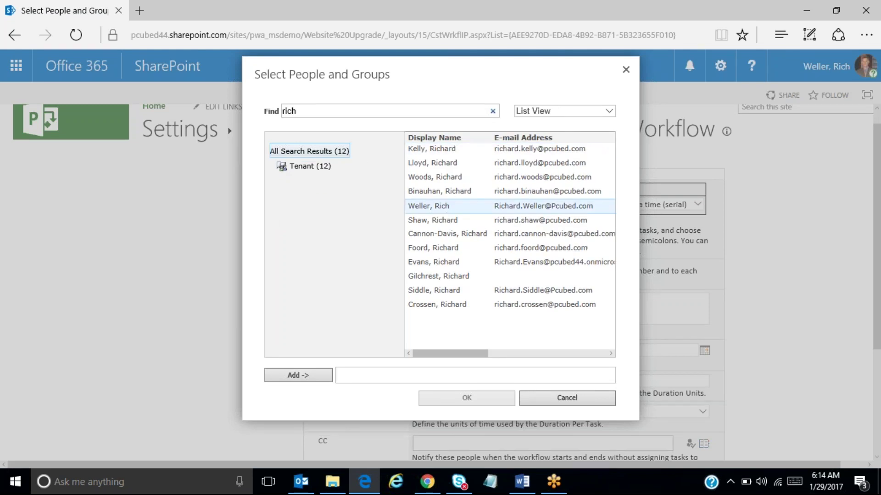
{"action": "left_click", "coordinate": [271, 375]}
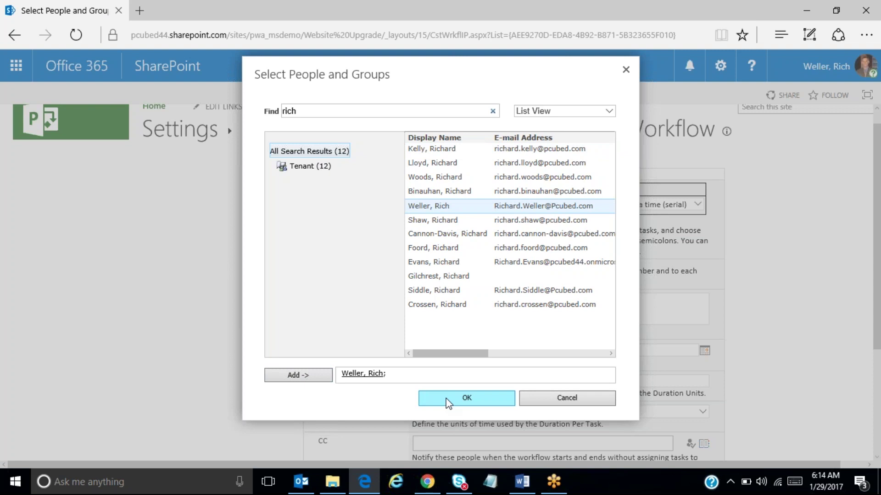
{"action": "left_click", "coordinate": [466, 398]}
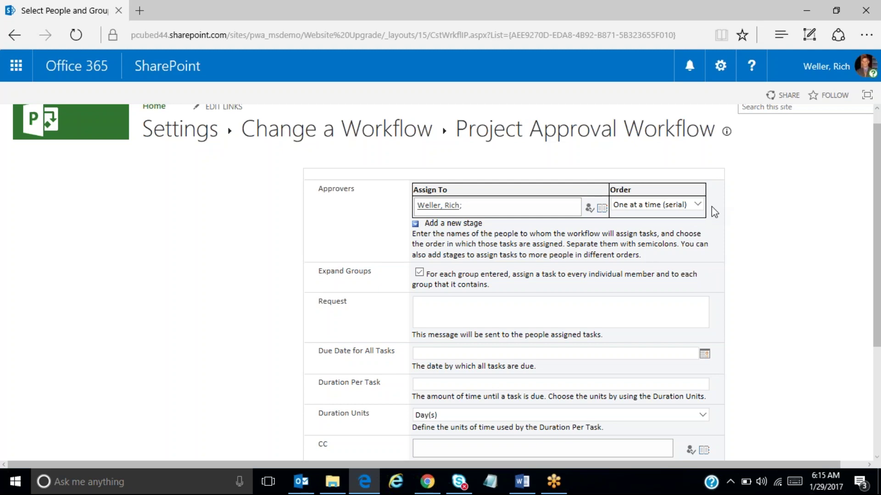
Change the approval task order from serial to All at once (parallel).
{"action": "left_click", "coordinate": [697, 204]}
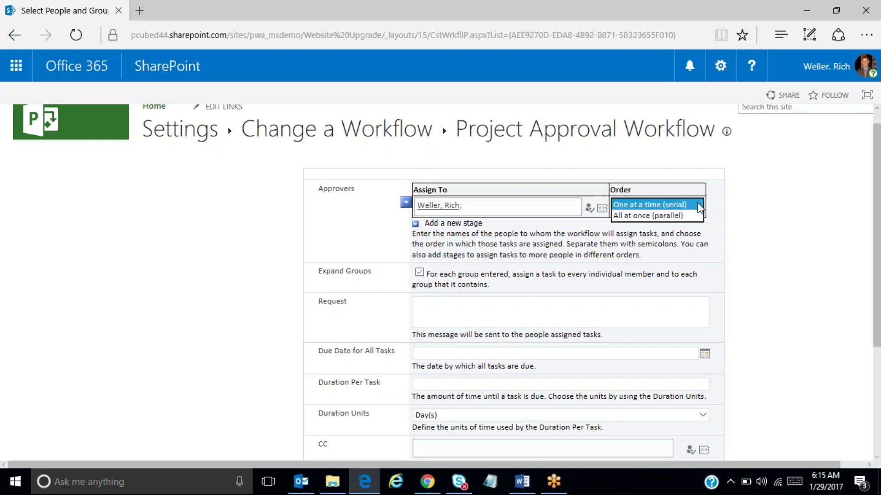
{"action": "left_click", "coordinate": [647, 216]}
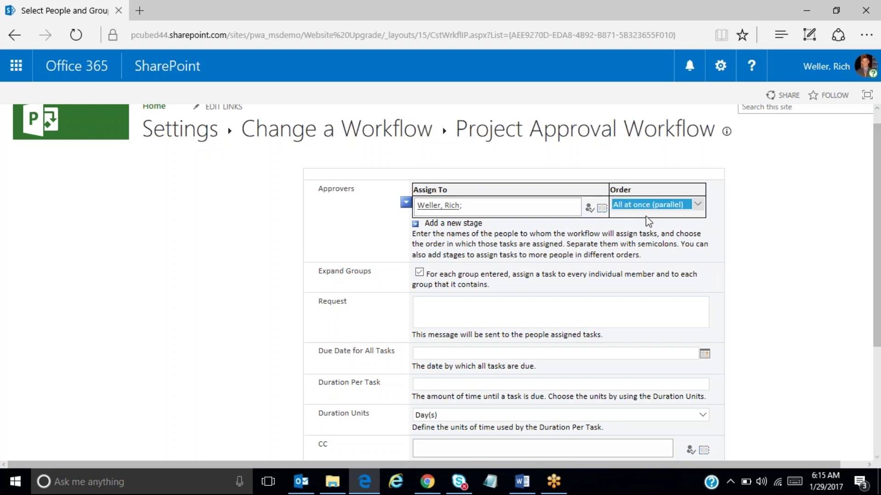
{"action": "scroll", "coordinate": [876, 193], "scroll_direction": "down", "scroll_amount": 1}
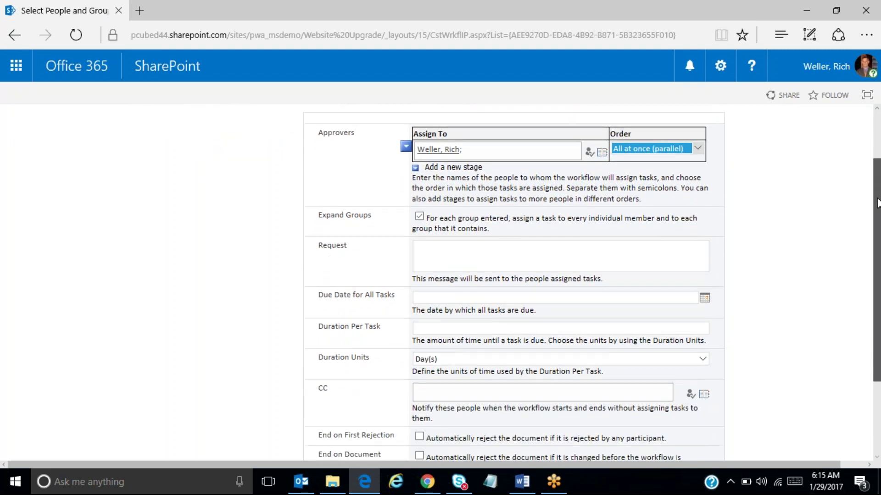
{"action": "left_click_drag", "start_coordinate": [876, 202], "coordinate": [876, 213]}
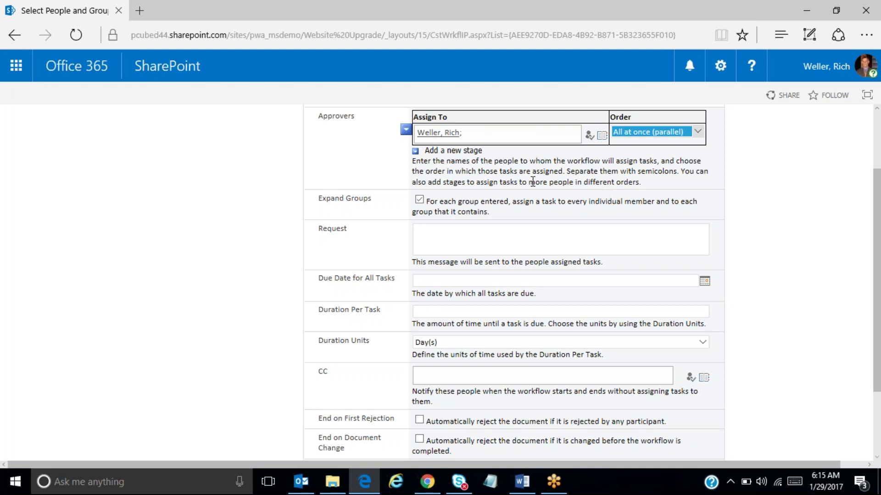
{"action": "scroll", "coordinate": [868, 211], "scroll_direction": "down", "scroll_amount": 1}
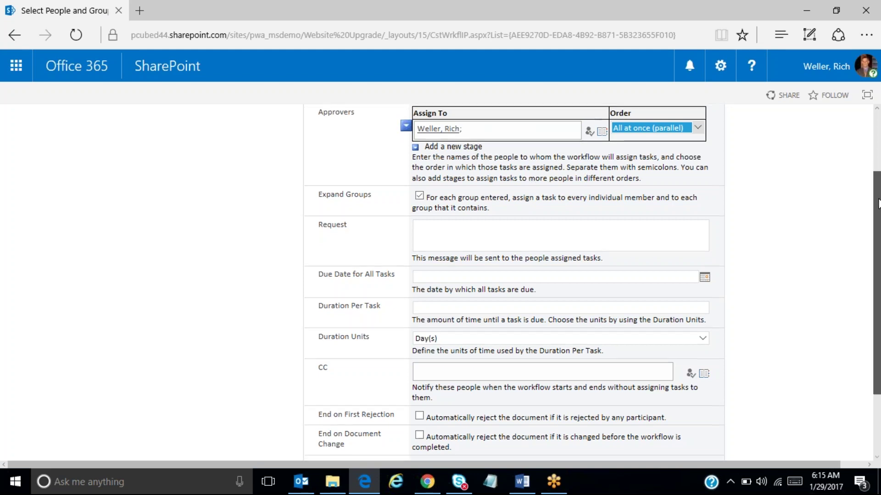
{"action": "scroll", "coordinate": [879, 223], "scroll_direction": "down", "scroll_amount": 1}
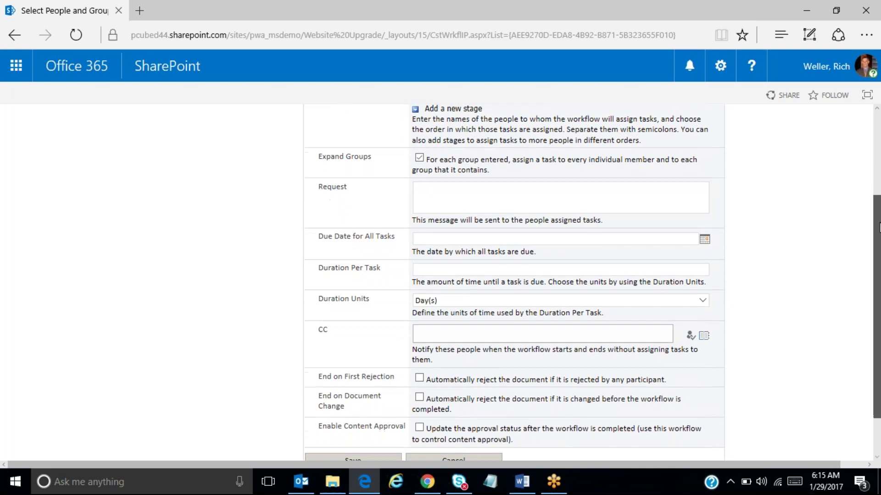
{"action": "left_click_drag", "start_coordinate": [879, 229], "coordinate": [879, 247]}
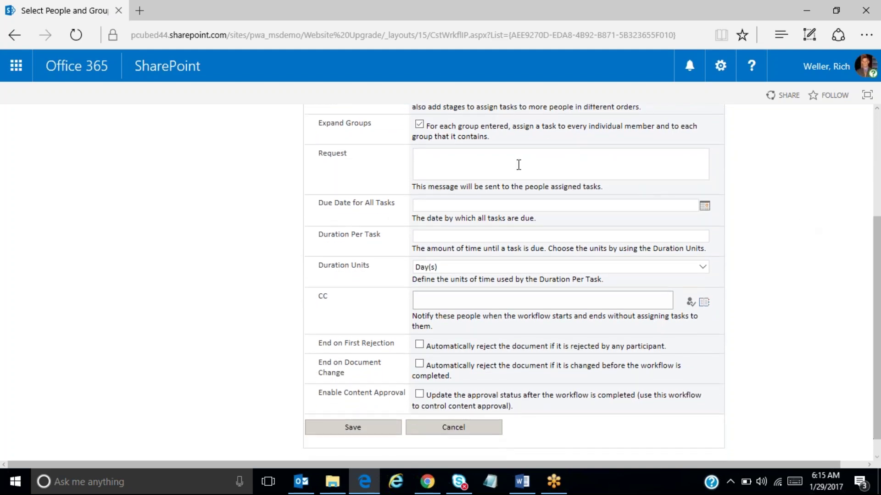
{"action": "left_click", "coordinate": [493, 302]}
{"action": "left_click_drag", "start_coordinate": [875, 285], "coordinate": [875, 299]}
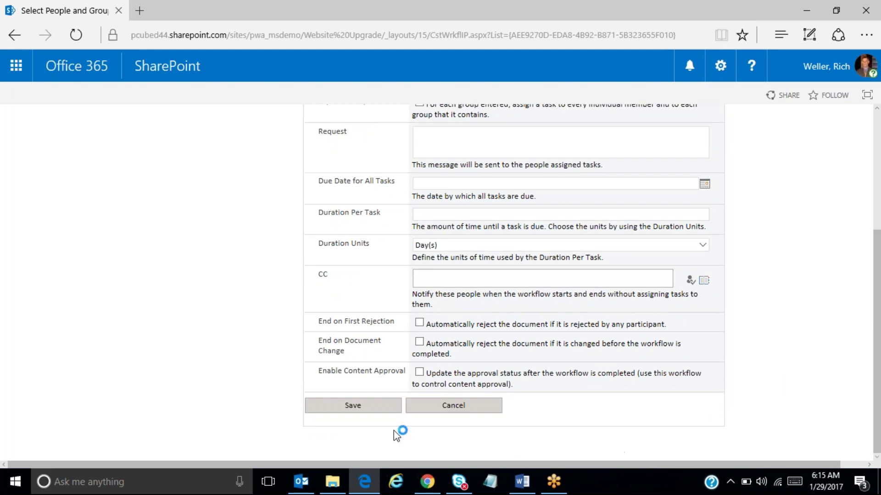
{"action": "left_click", "coordinate": [355, 407]}
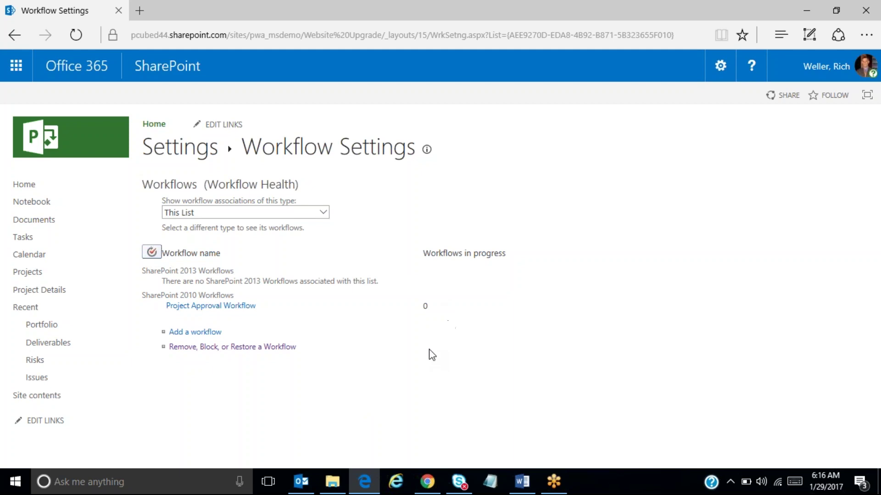
Go to the Portfolio task list from the left navigation.
{"action": "left_click", "coordinate": [47, 327]}
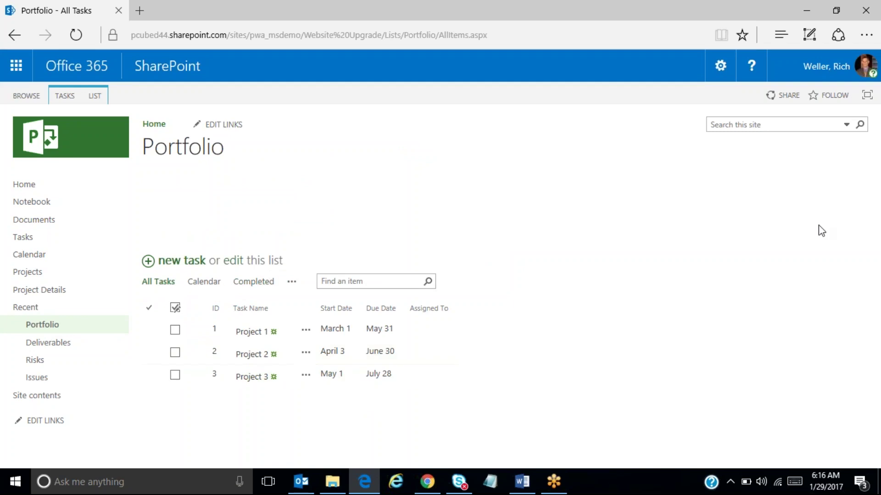
Open Project 1's Workflows page through its callout's Advanced > Workflows menu.
{"action": "left_click", "coordinate": [256, 337]}
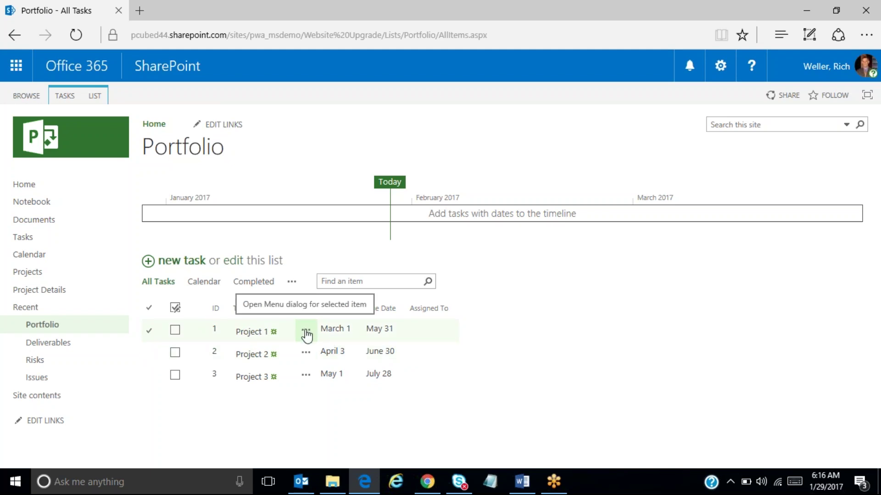
{"action": "left_click", "coordinate": [305, 330]}
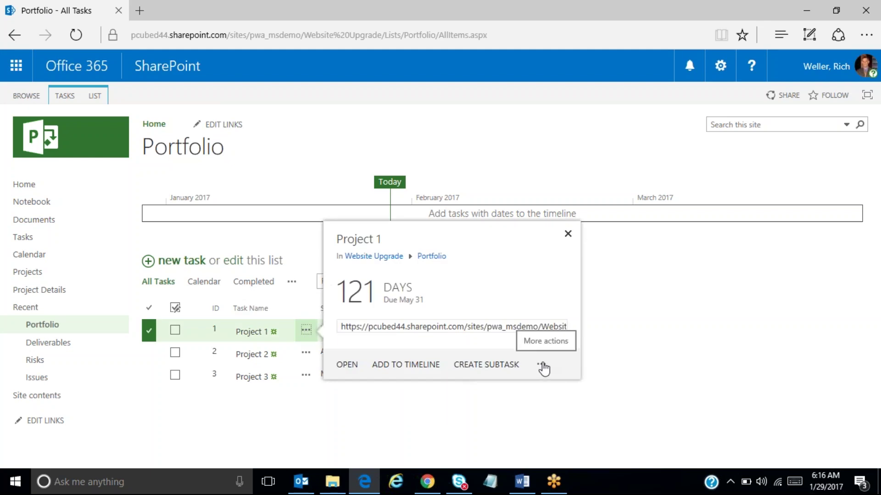
{"action": "left_click", "coordinate": [542, 366]}
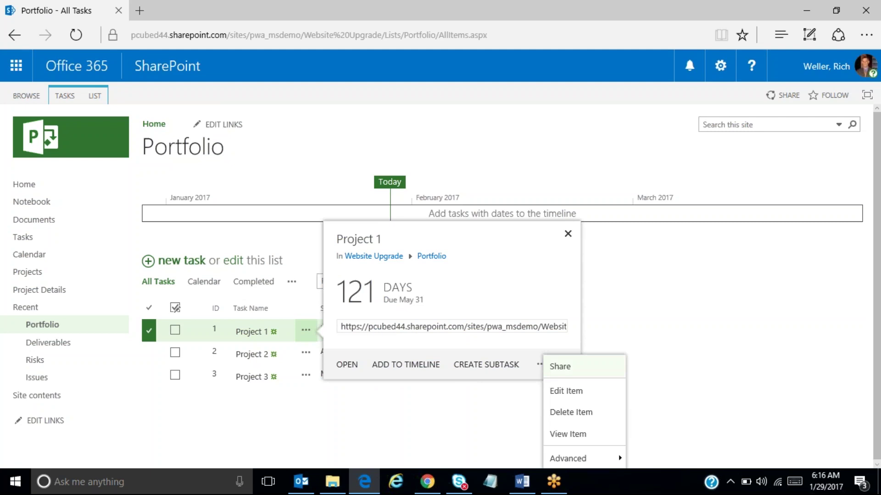
{"action": "mouse_move", "coordinate": [571, 458]}
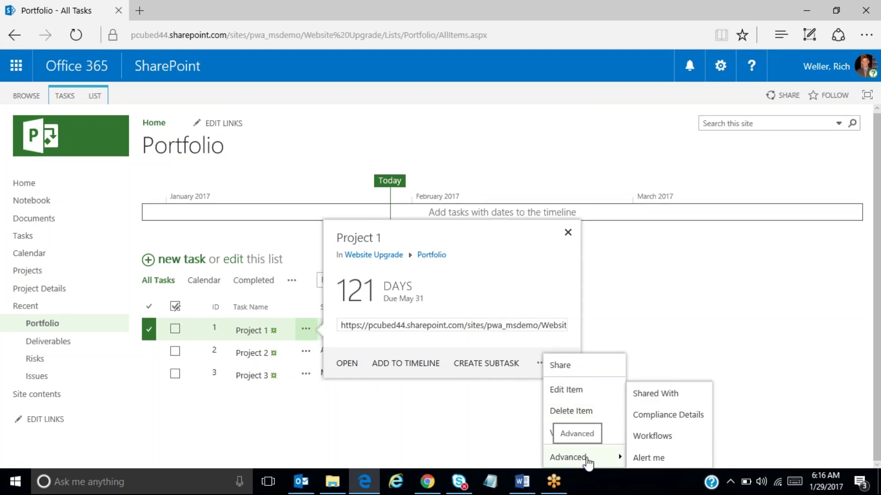
{"action": "left_click", "coordinate": [662, 438]}
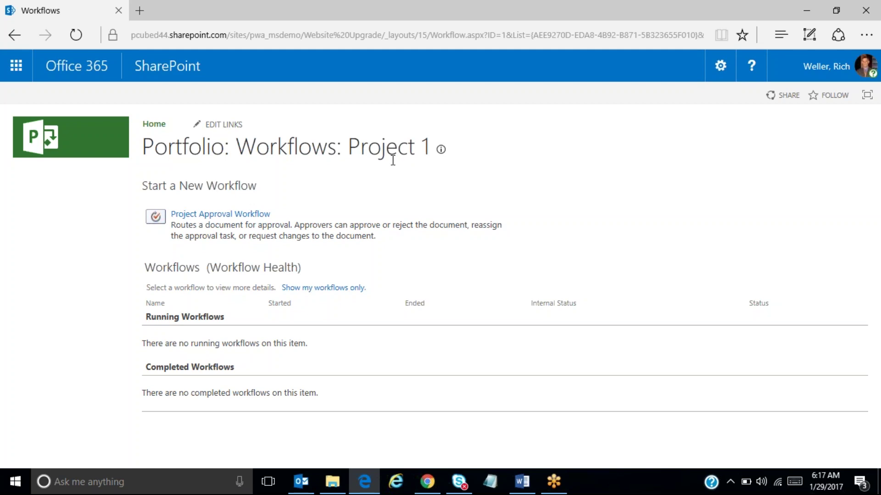
Choose Project Approval Workflow for Project 1 and start it with the entered approver.
{"action": "left_click", "coordinate": [218, 214]}
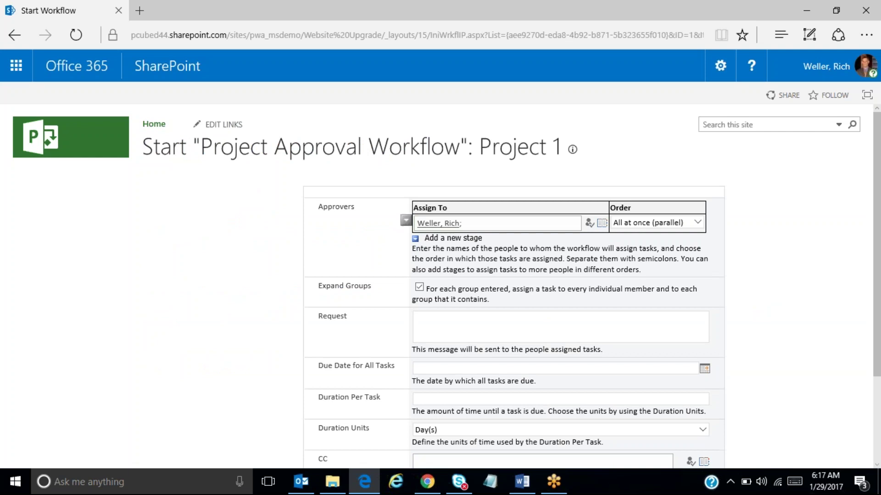
{"action": "scroll", "coordinate": [876, 183], "scroll_direction": "down", "scroll_amount": 1}
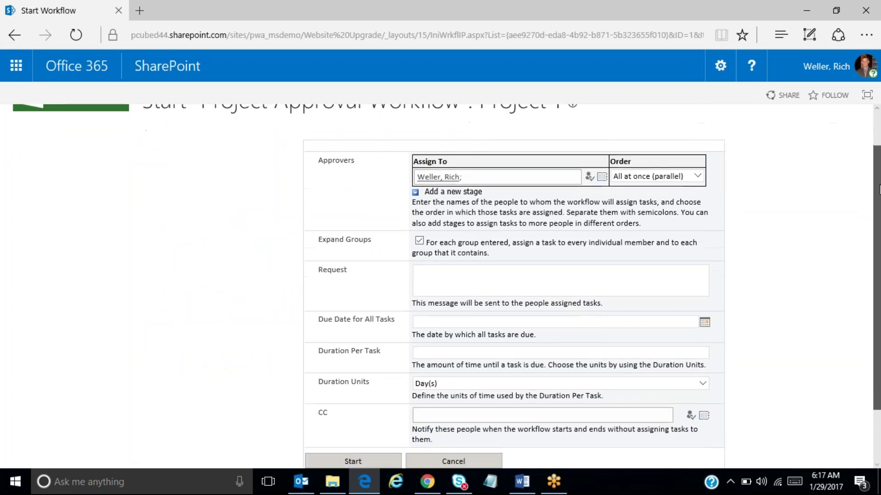
{"action": "left_click_drag", "start_coordinate": [878, 189], "coordinate": [878, 221]}
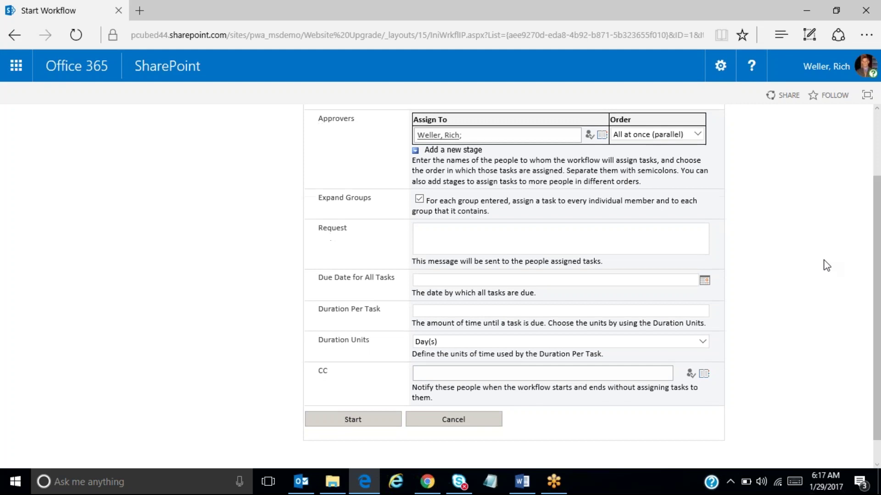
{"action": "left_click", "coordinate": [355, 420]}
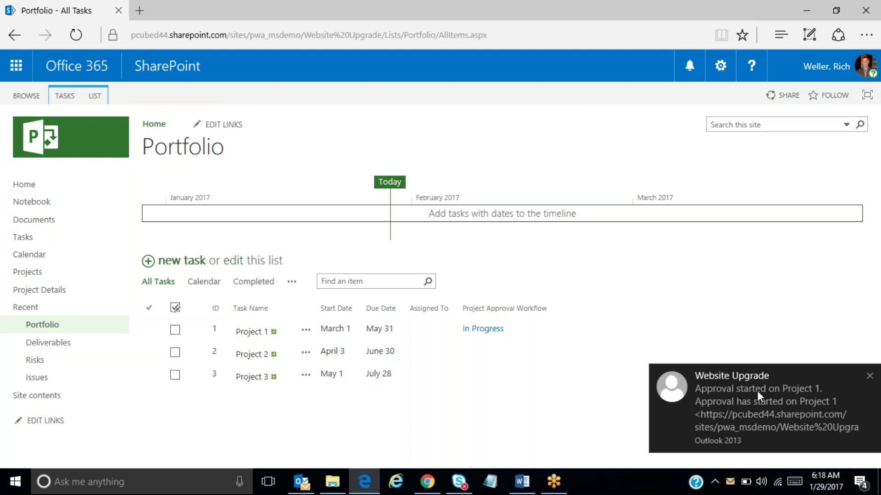
Close the approval-started notification once Project 1 shows In Progress.
{"action": "left_click", "coordinate": [869, 376]}
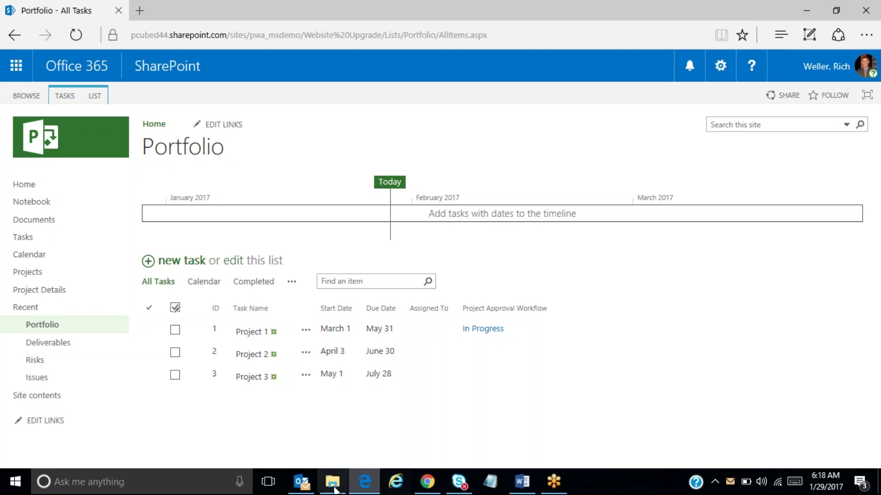
Switch to Outlook and open the 'Tasks - Please approve Project 1' email.
{"action": "left_click", "coordinate": [303, 482]}
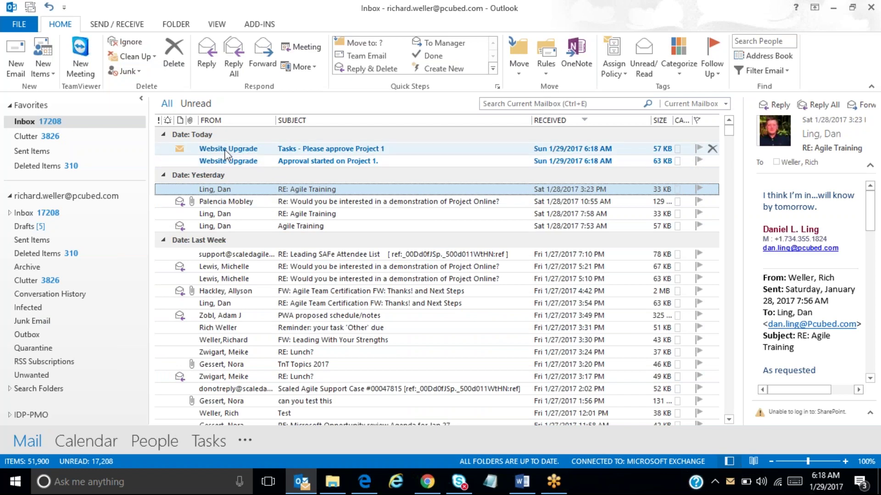
{"action": "double_click", "coordinate": [337, 148]}
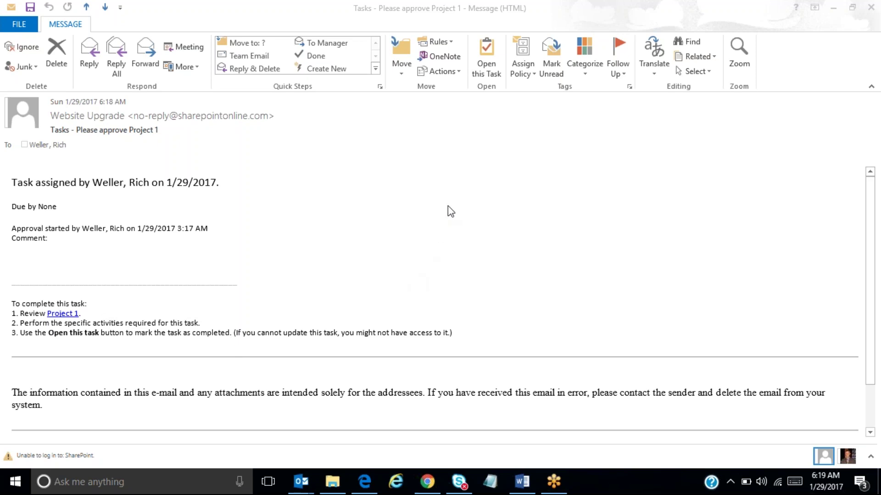
Approve the Project 1 task with the comment 'Some comments.' and return to SharePoint.
{"action": "left_click", "coordinate": [485, 51]}
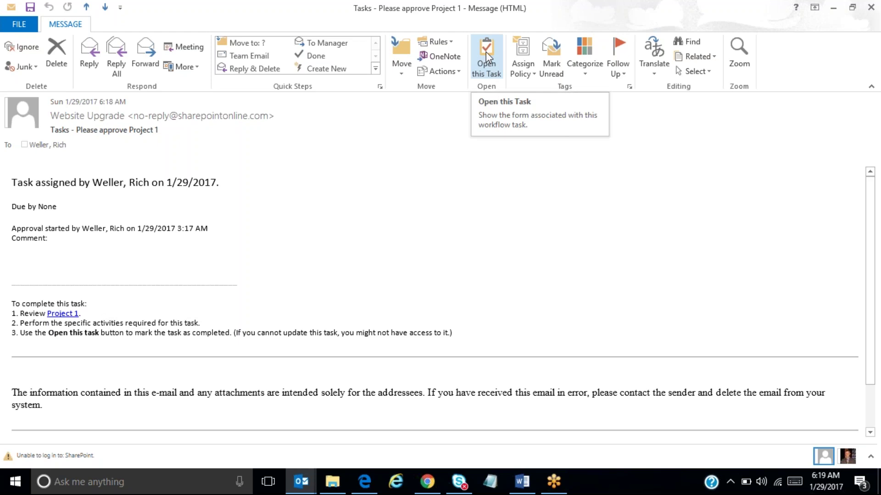
{"action": "left_click", "coordinate": [486, 51]}
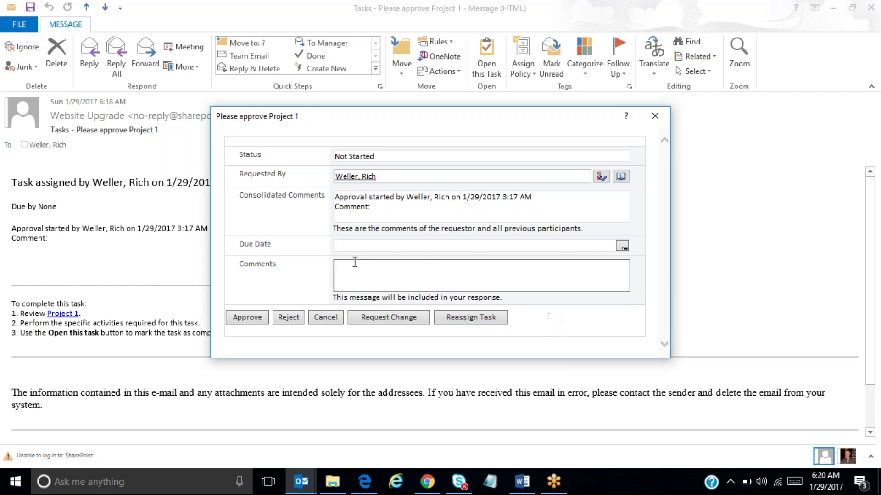
{"action": "left_click", "coordinate": [369, 270]}
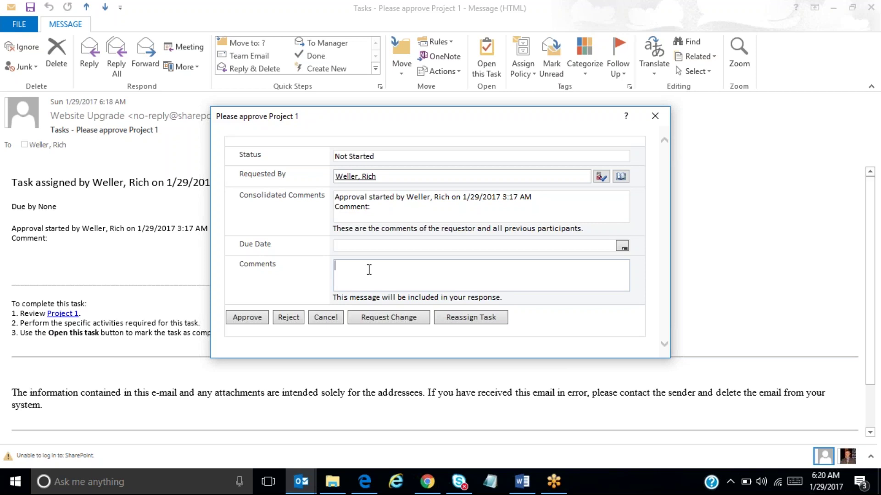
{"action": "type", "text": "Some comments."}
{"action": "left_click", "coordinate": [248, 319]}
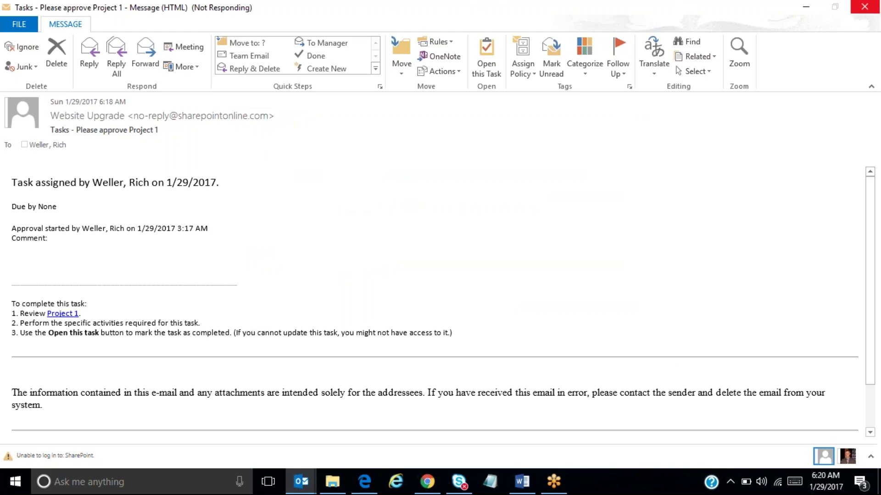
{"action": "left_click", "coordinate": [364, 481]}
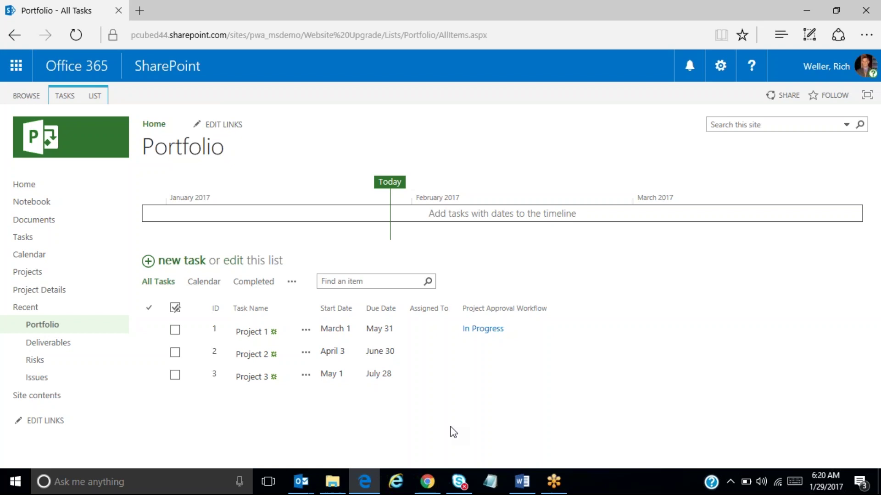
Reload the Portfolio list in Edge so Project 1 shows Approved, and dismiss the Outlook notification.
{"action": "left_click", "coordinate": [472, 331]}
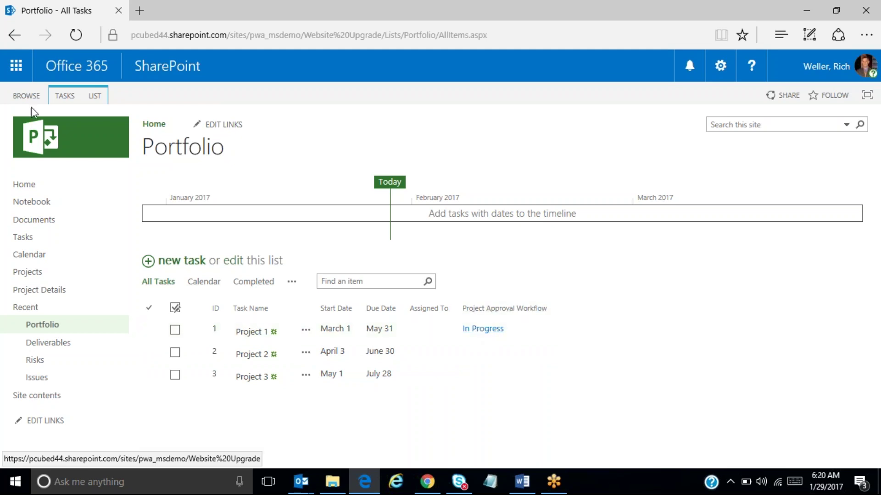
{"action": "left_click", "coordinate": [76, 35]}
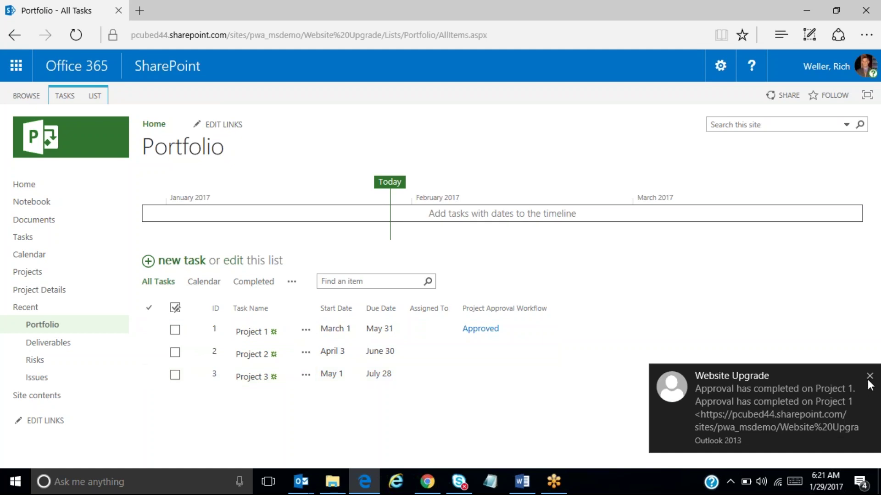
{"action": "left_click", "coordinate": [869, 379]}
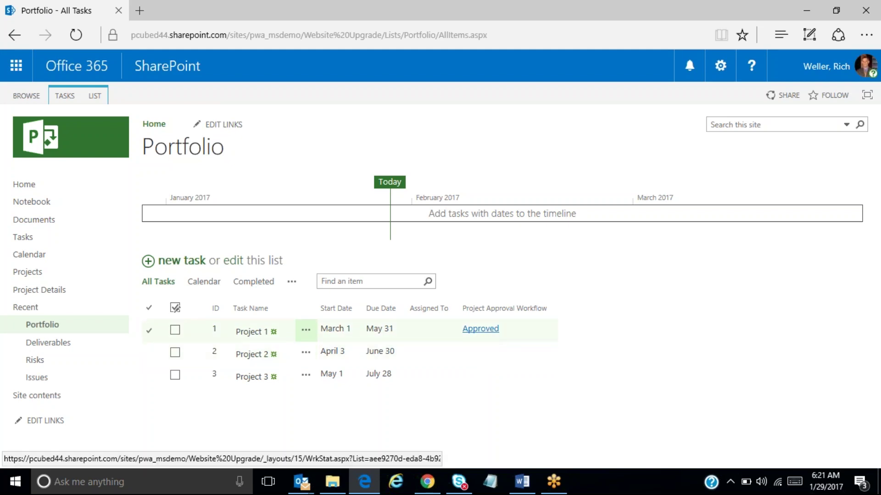
Open Project 1's Approved workflow status and scroll down to the completed task and history.
{"action": "left_click", "coordinate": [482, 329]}
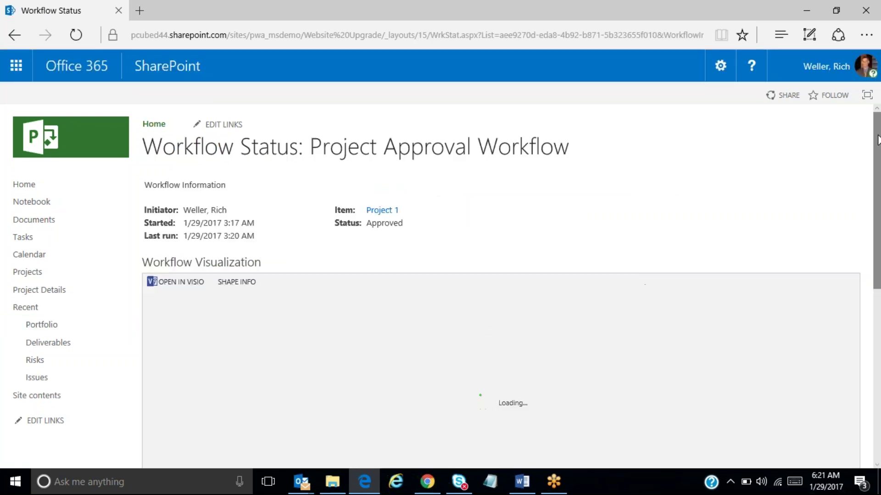
{"action": "left_click_drag", "start_coordinate": [877, 140], "coordinate": [878, 224]}
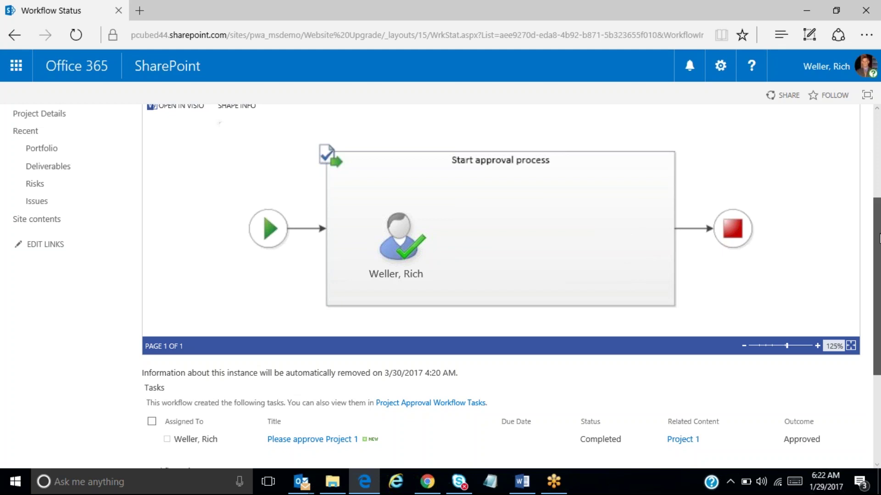
{"action": "scroll", "coordinate": [874, 250], "scroll_direction": "down", "scroll_amount": 1}
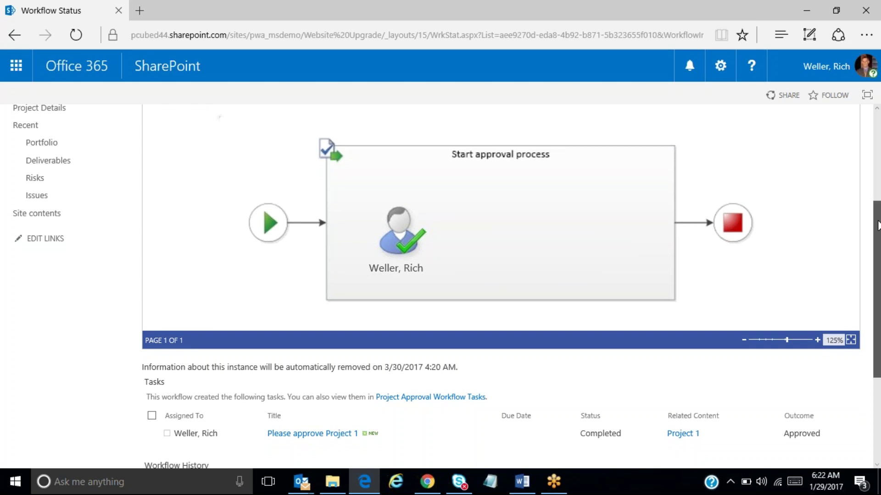
{"action": "left_click_drag", "start_coordinate": [876, 225], "coordinate": [879, 310]}
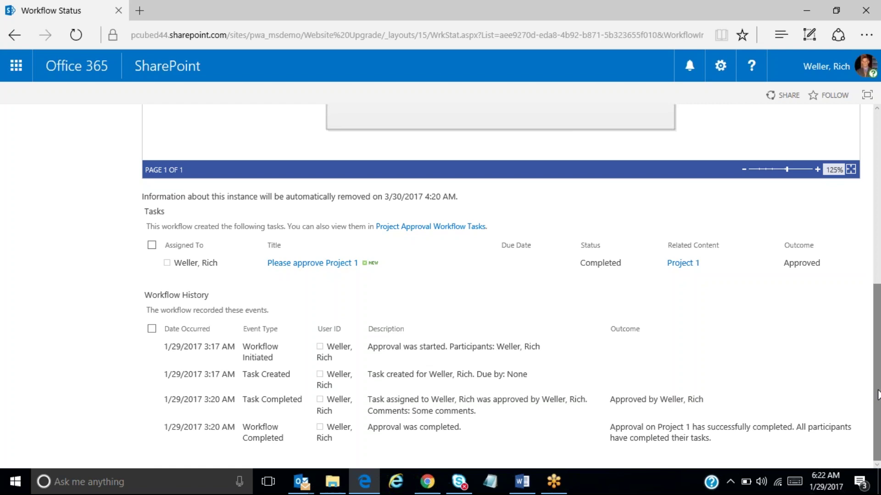
{"action": "scroll", "coordinate": [879, 394], "scroll_direction": "up", "scroll_amount": 1}
{"action": "scroll", "coordinate": [878, 391], "scroll_direction": "up", "scroll_amount": 8}
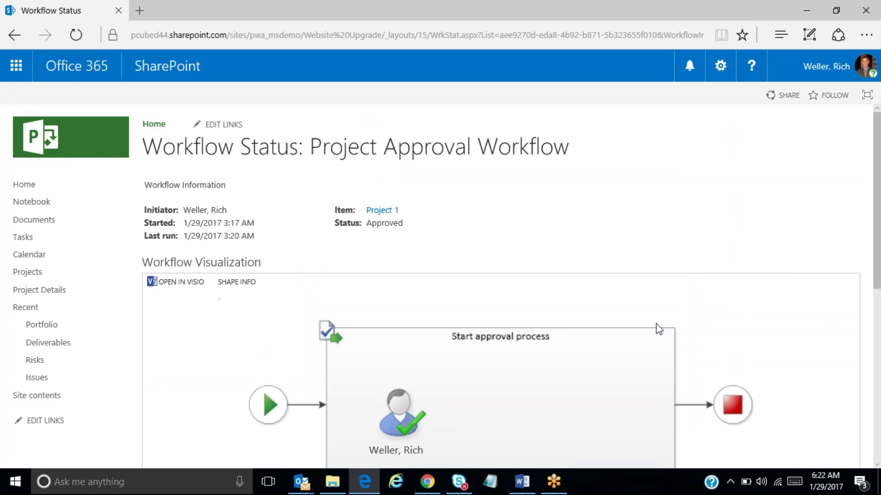
Go back to the Portfolio list from Recent in the left navigation.
{"action": "left_click", "coordinate": [46, 325]}
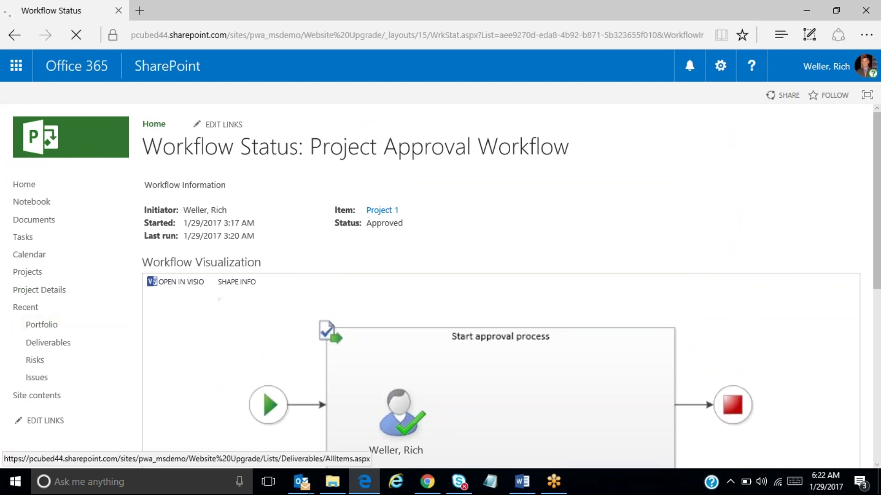